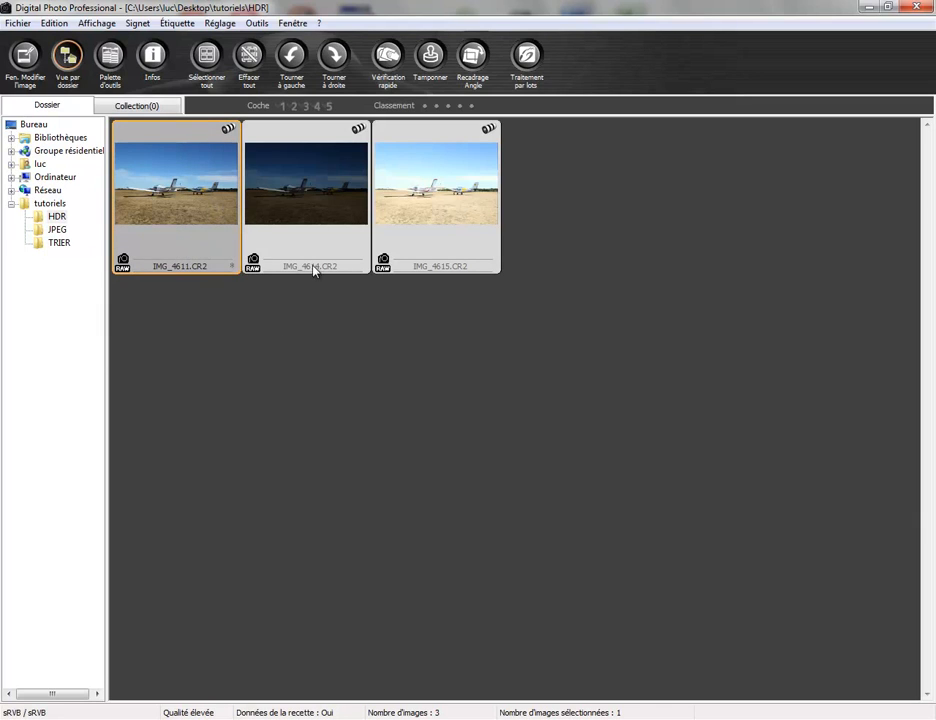
Open IMG_4611.CR2 in the stamp tool, maximize its window and display the photo at 100%
click(316, 310)
click(194, 236)
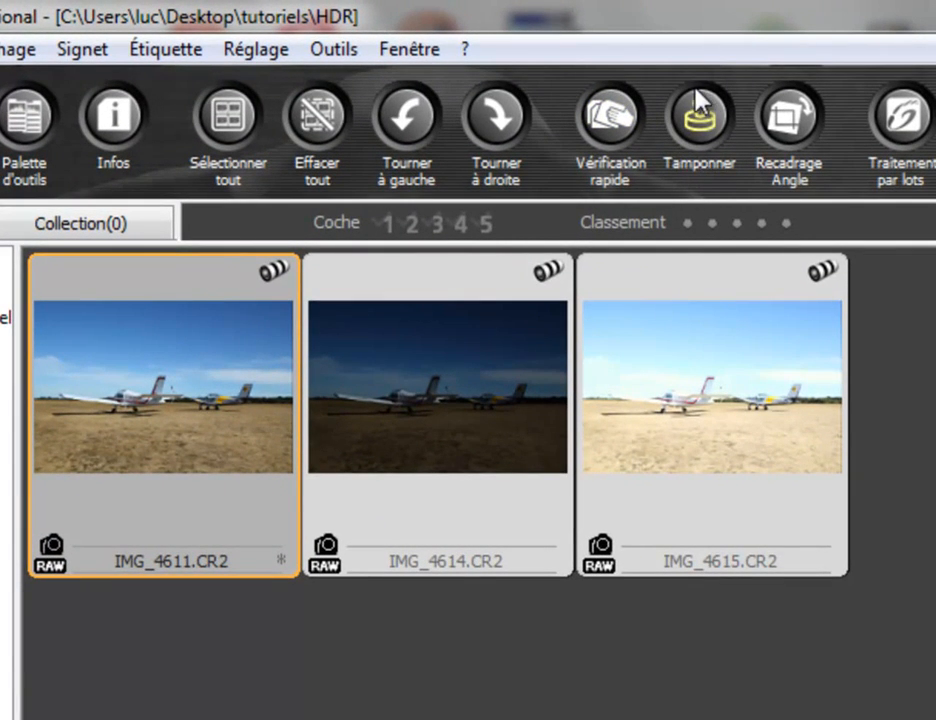
click(703, 118)
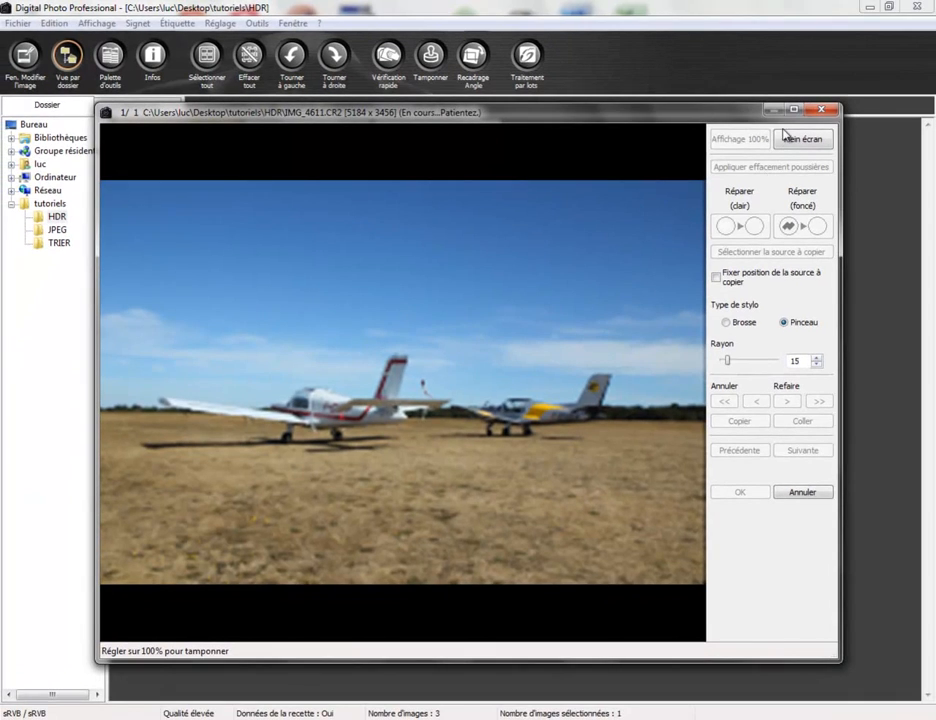
click(793, 110)
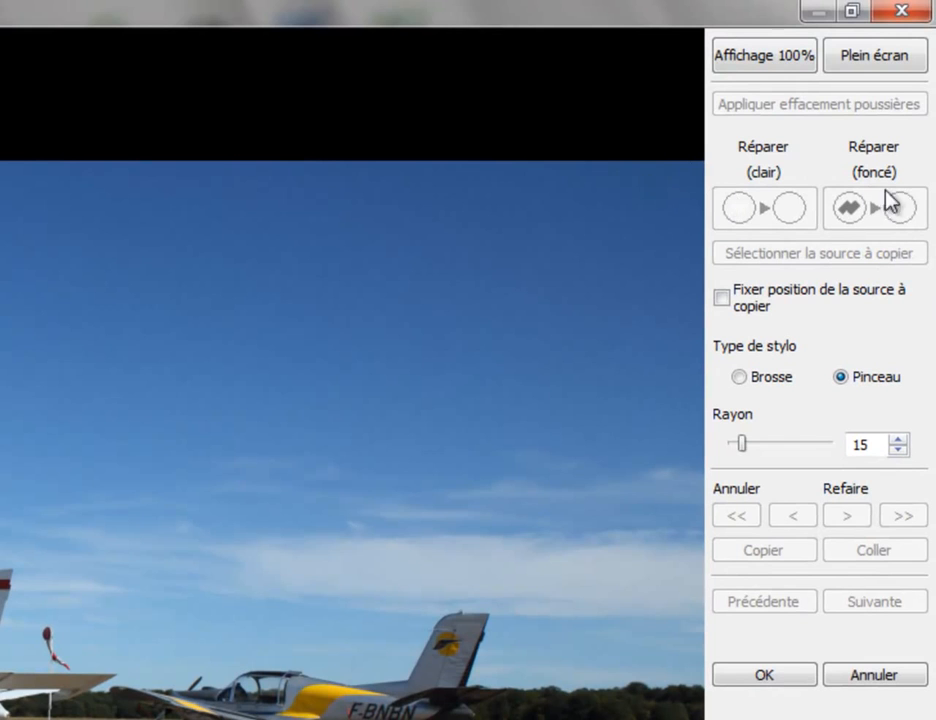
click(761, 57)
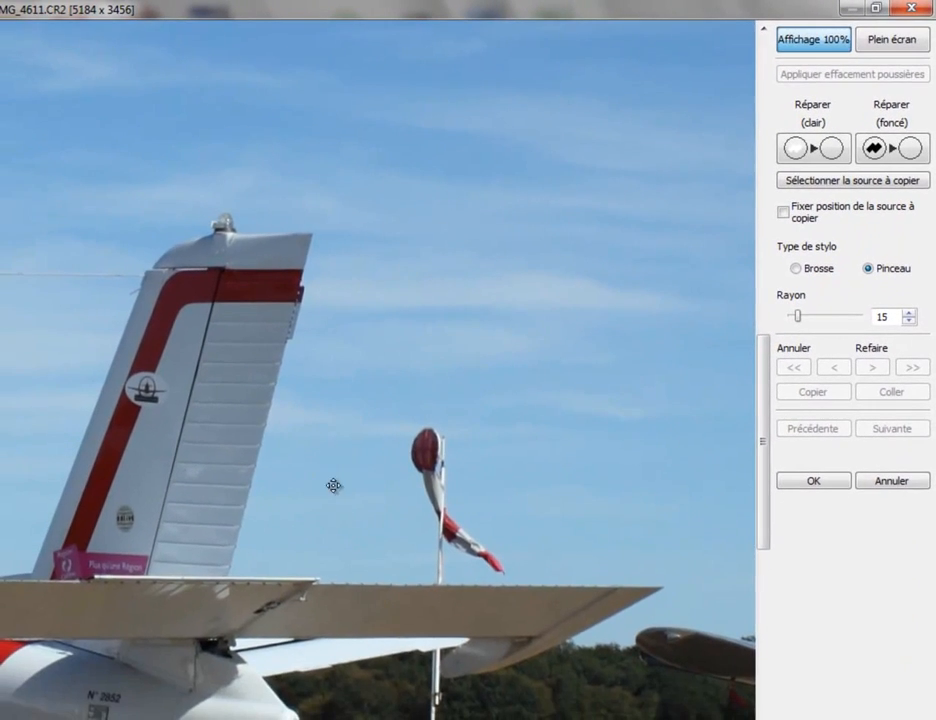
Try to remove the dark speck in the sky using the light-spot repair with a radius of 20
drag(327, 522, 322, 277)
drag(719, 309, 280, 370)
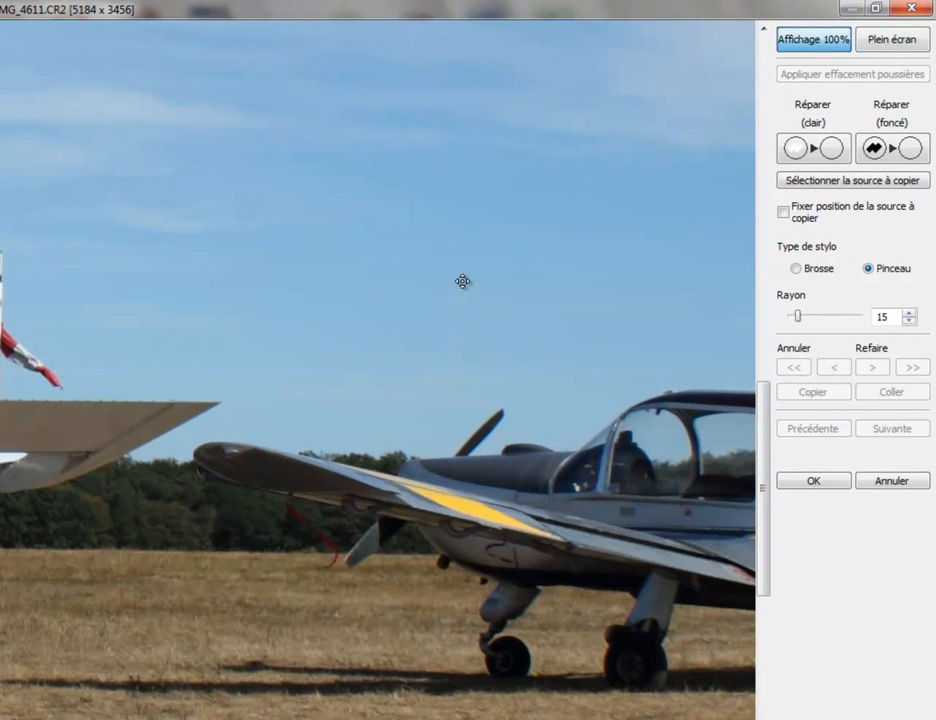
drag(463, 282, 648, 313)
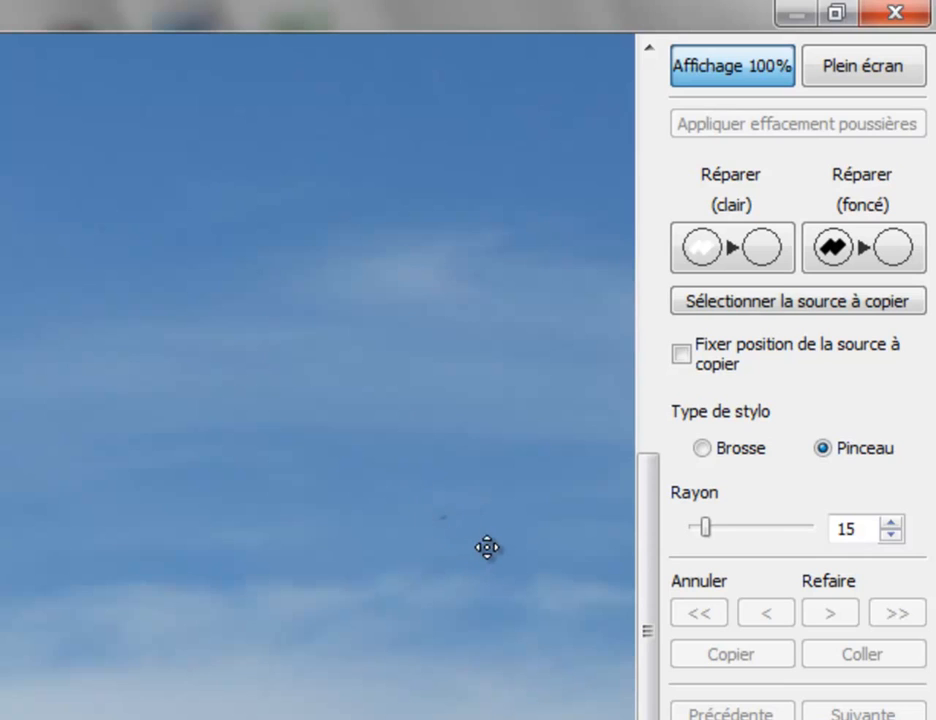
click(760, 256)
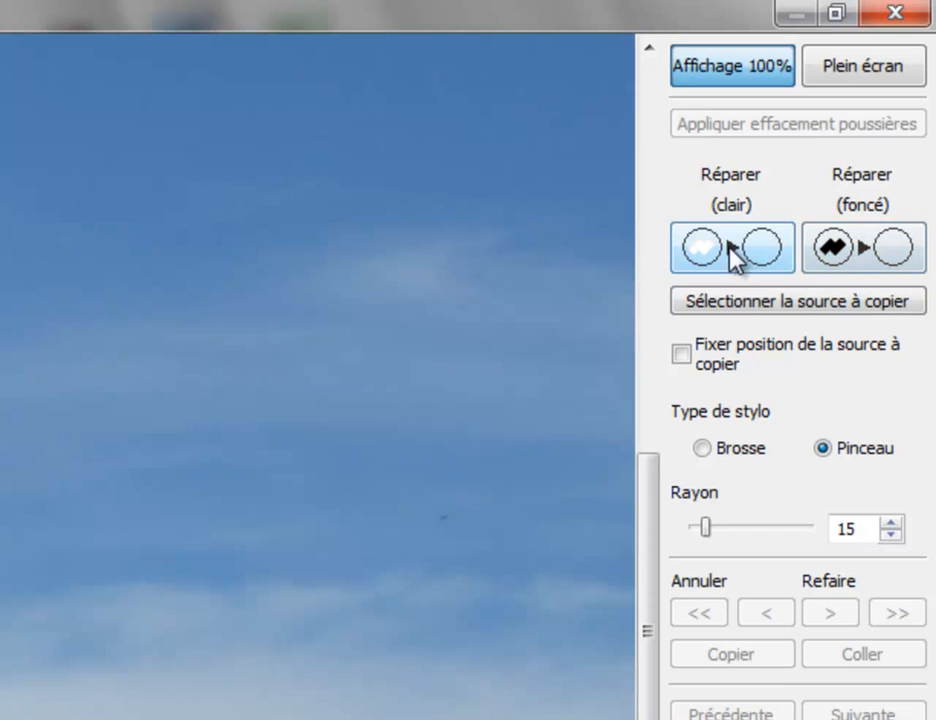
click(747, 238)
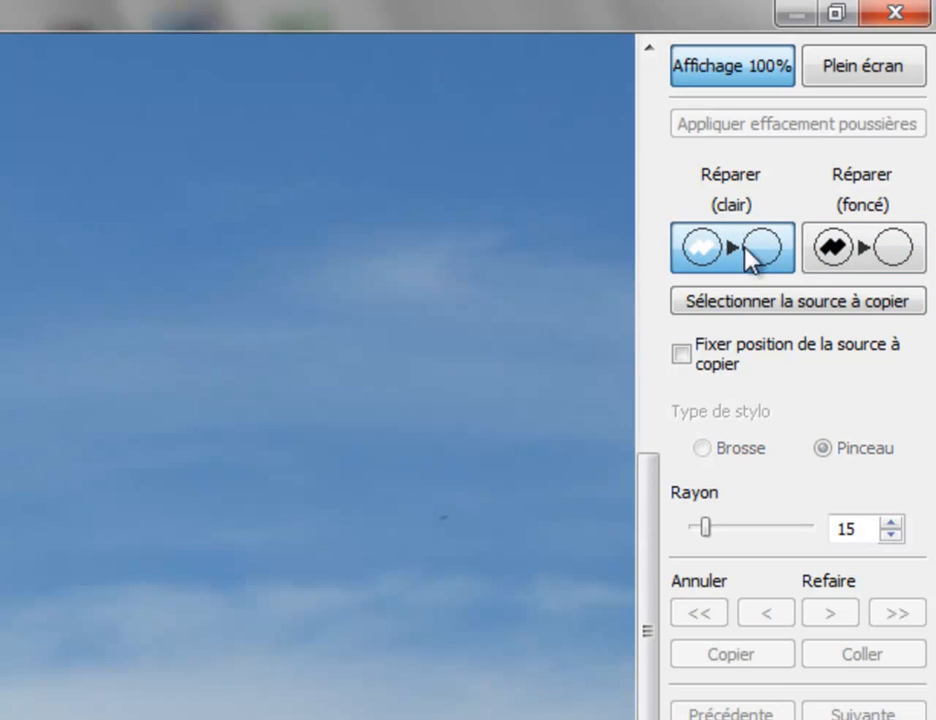
click(890, 242)
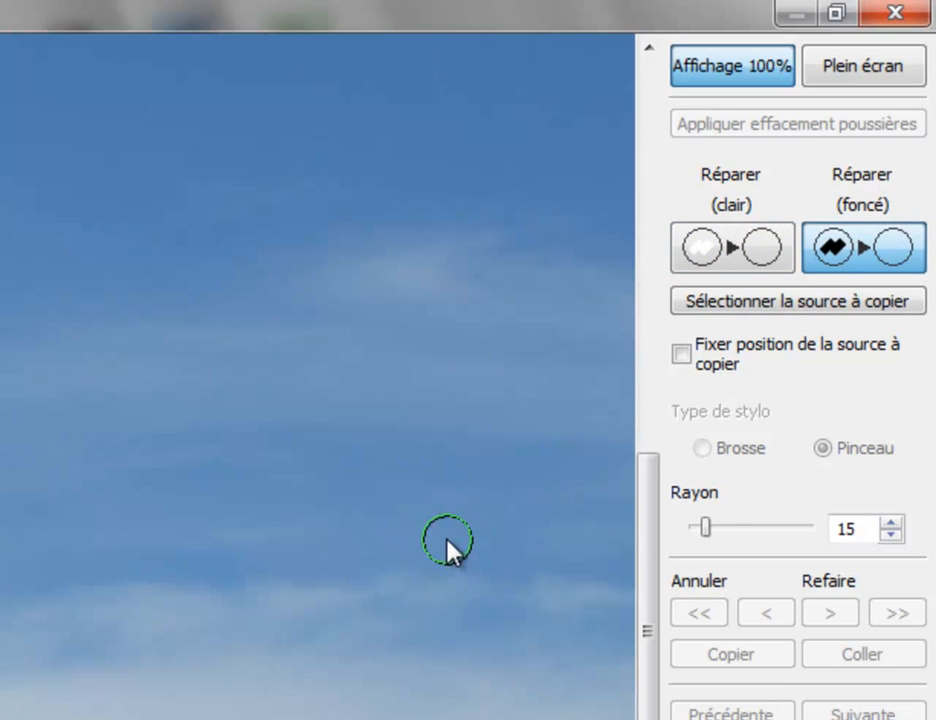
scroll(447, 553, up, 1)
scroll(446, 556, down, 2)
click(819, 255)
click(745, 258)
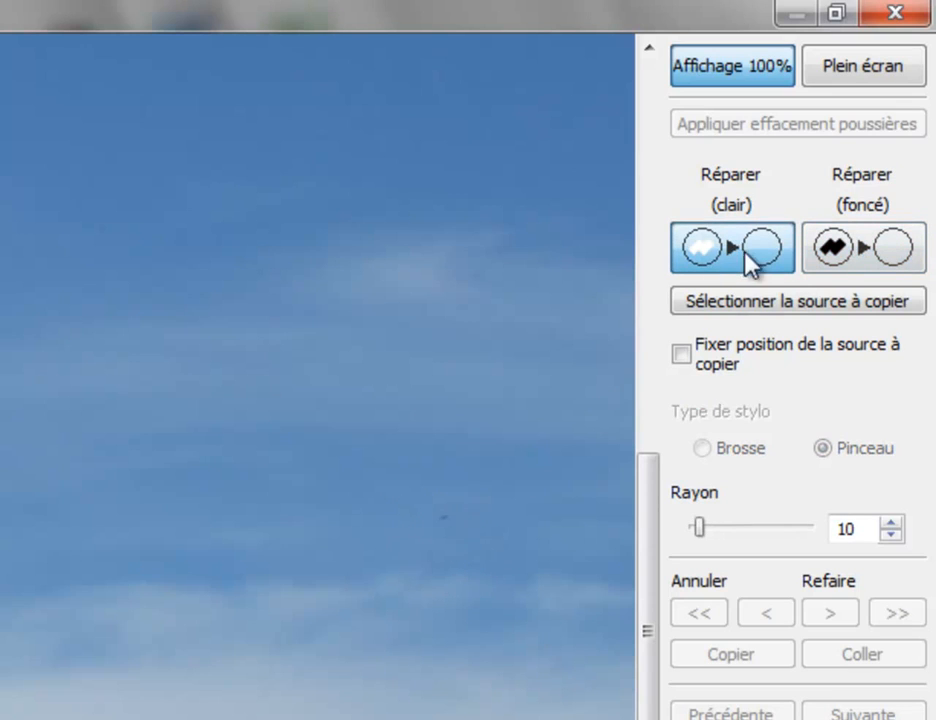
scroll(453, 548, up, 2)
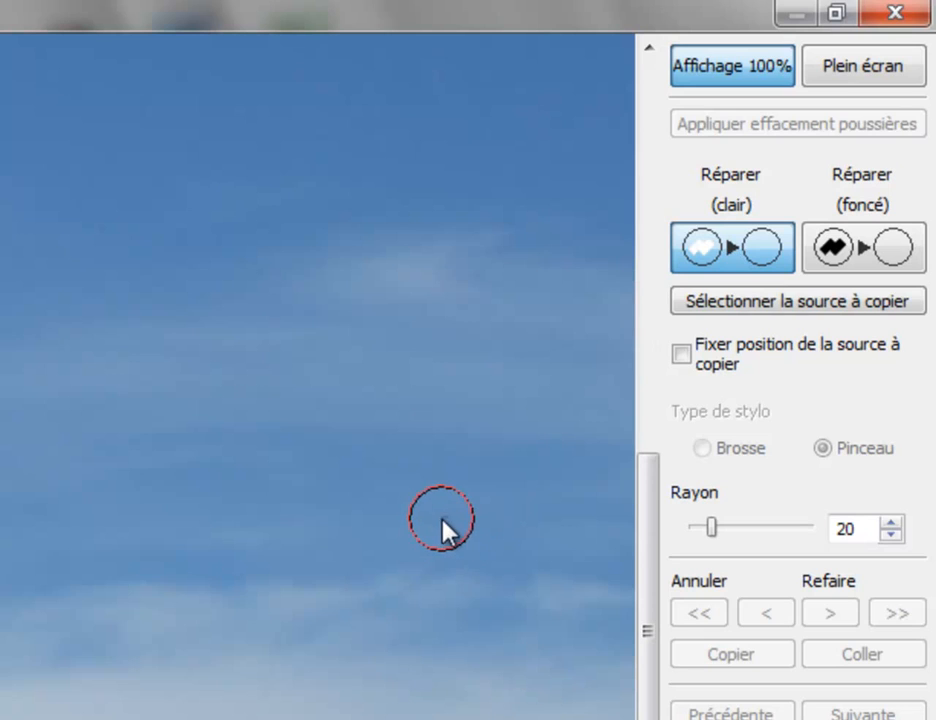
click(441, 520)
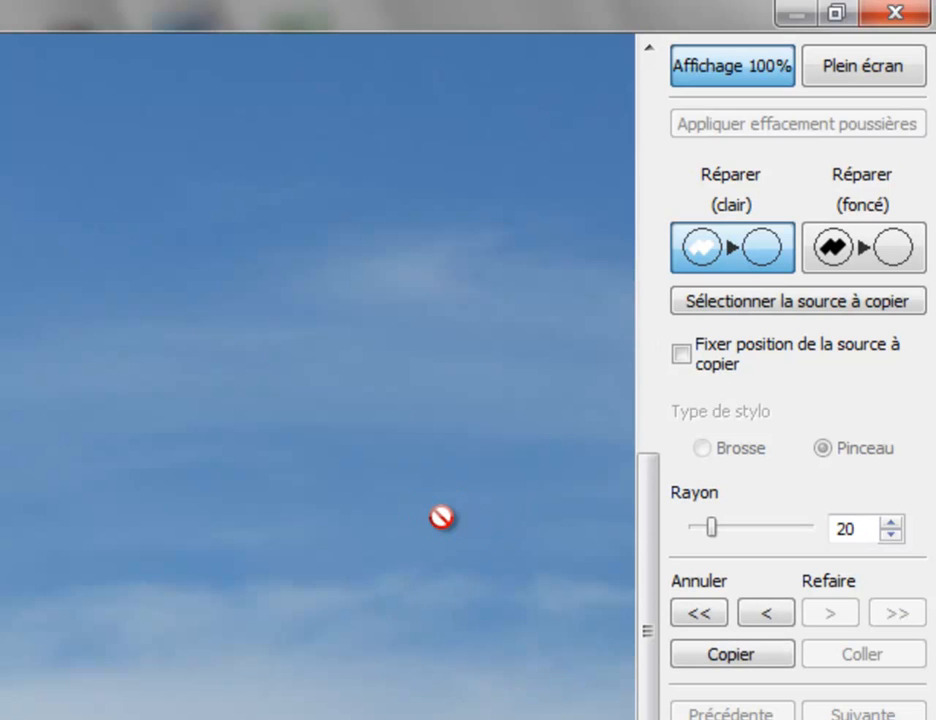
Switch to the dark-spot repair, try a radius of 100, and set the radius to 10
click(871, 258)
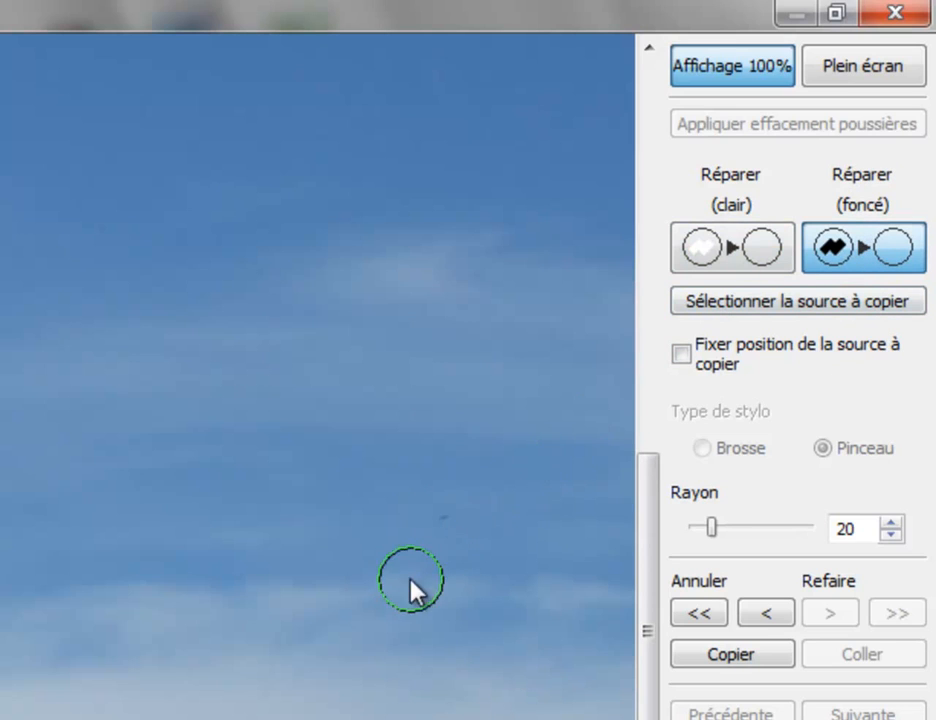
mouse_move(709, 528)
mouse_down()
mouse_move(784, 528)
mouse_move(629, 524)
mouse_move(812, 535)
mouse_up()
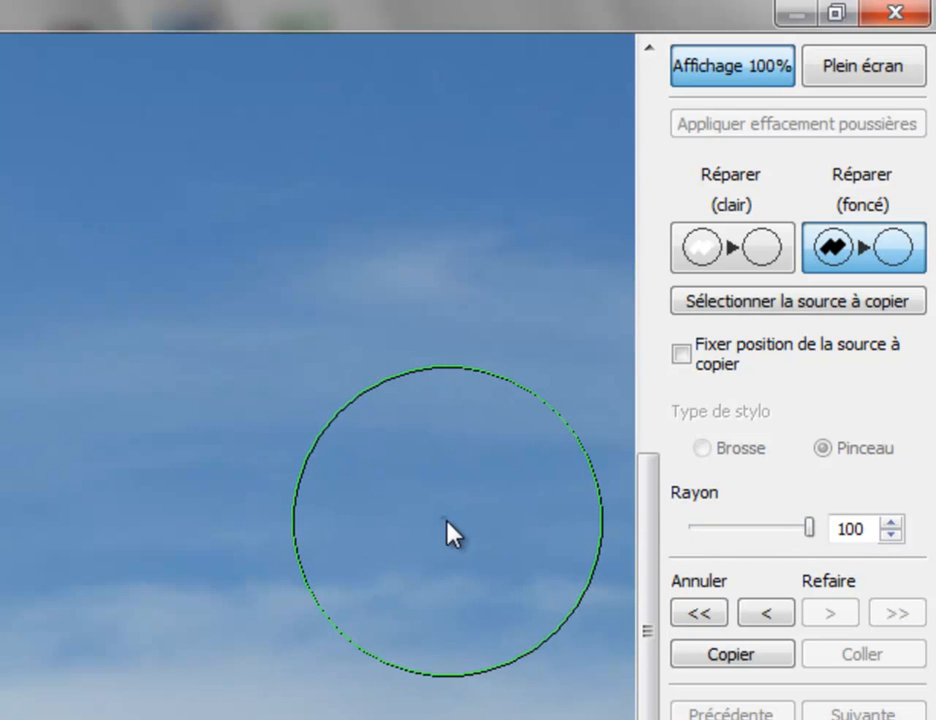
drag(811, 528, 702, 535)
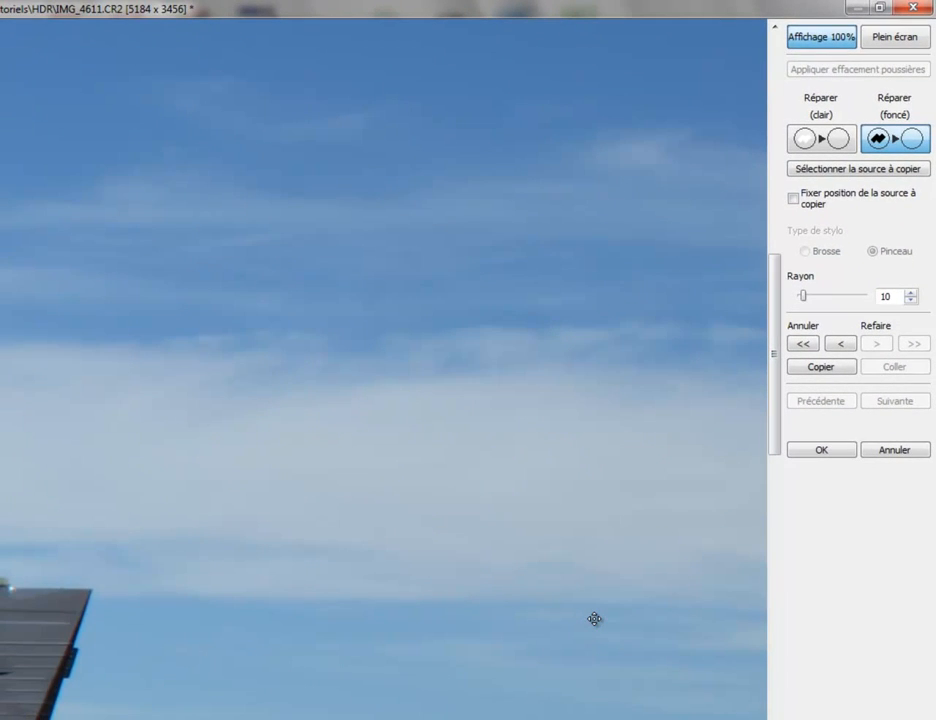
Find the dark speck in the upper sky and retouch it using the dark-spot repair
drag(594, 619, 583, 359)
drag(259, 467, 541, 440)
drag(418, 369, 532, 613)
drag(435, 594, 682, 550)
drag(360, 640, 664, 588)
drag(498, 540, 520, 648)
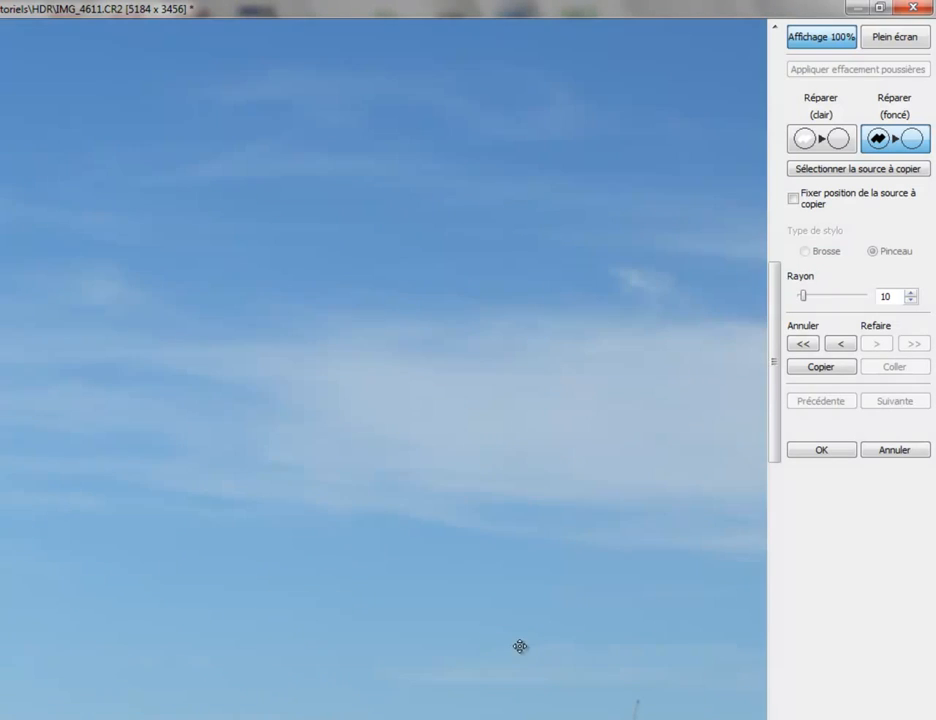
drag(522, 558, 330, 719)
drag(180, 425, 500, 648)
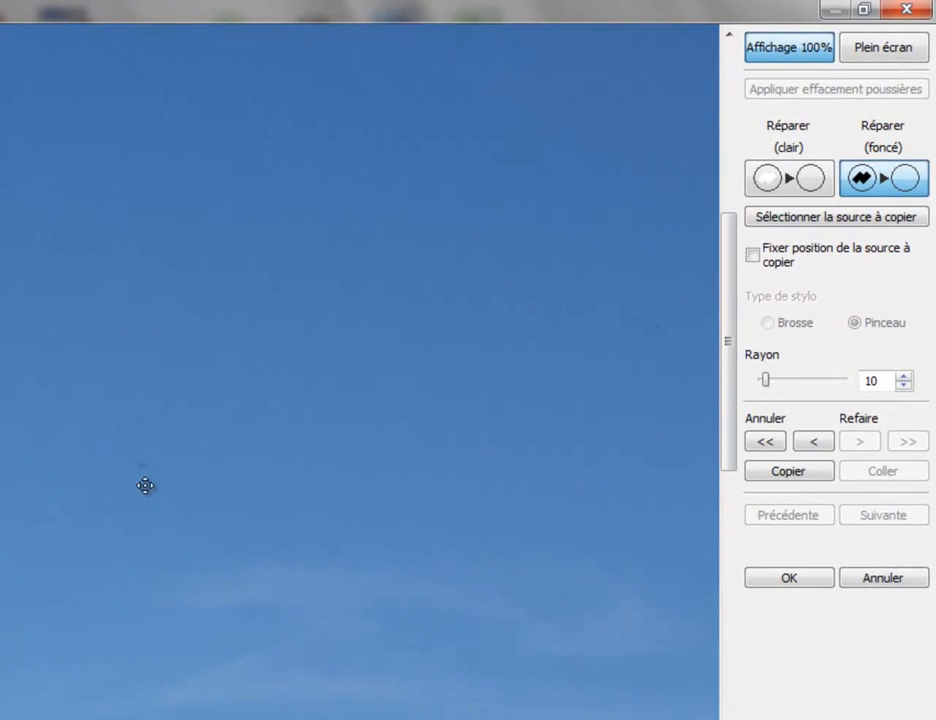
click(300, 597)
Adjust the size of the dark-spot repair circle to a radius of 16
scroll(144, 467, up, 3)
scroll(144, 467, down, 4)
scroll(144, 467, up, 2)
mouse_move(772, 386)
mouse_down()
mouse_move(794, 387)
mouse_move(776, 391)
mouse_up()
drag(777, 390, 771, 391)
Check the sky around the red-and-white plane's tail, cockpit and wing for specks, and reduce the repair radius to 11
drag(340, 715, 426, 555)
drag(440, 715, 620, 653)
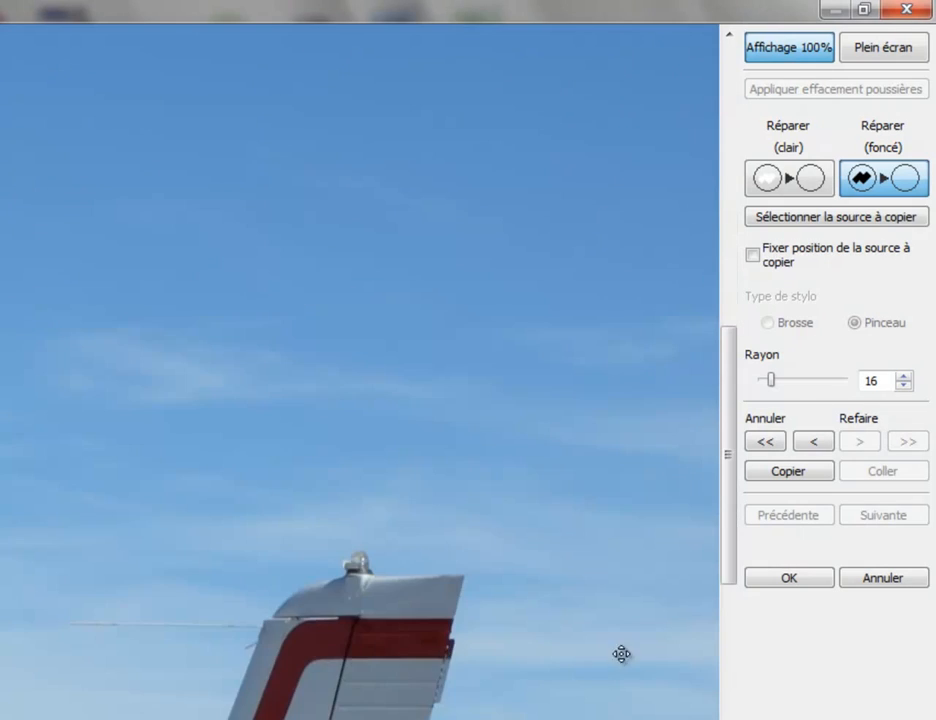
drag(5, 684, 510, 560)
drag(100, 718, 166, 571)
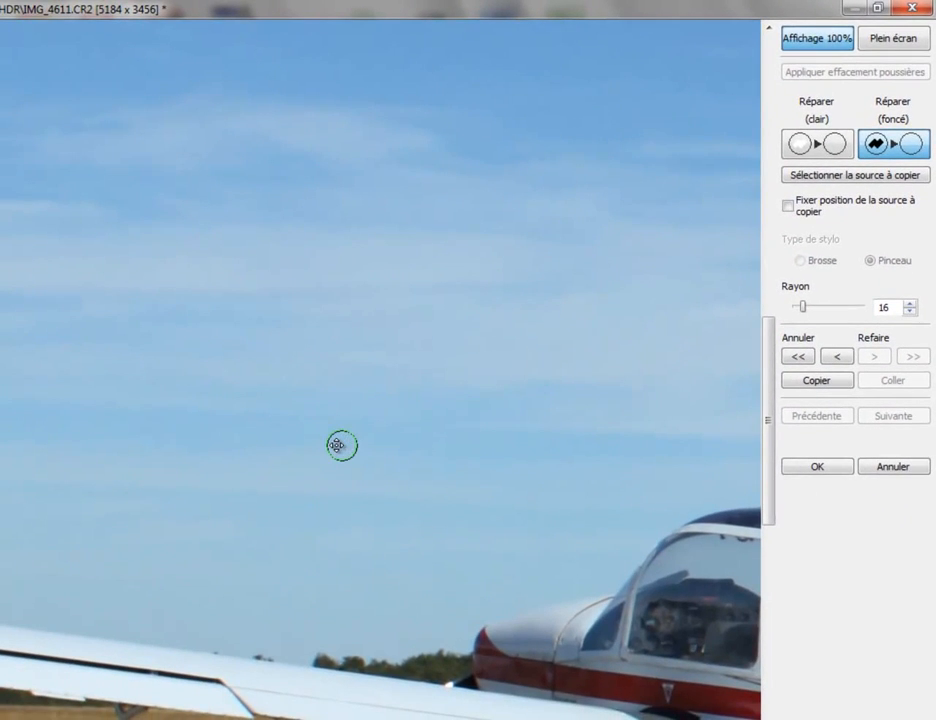
scroll(341, 445, down, 5)
drag(280, 556, 740, 604)
drag(318, 618, 532, 496)
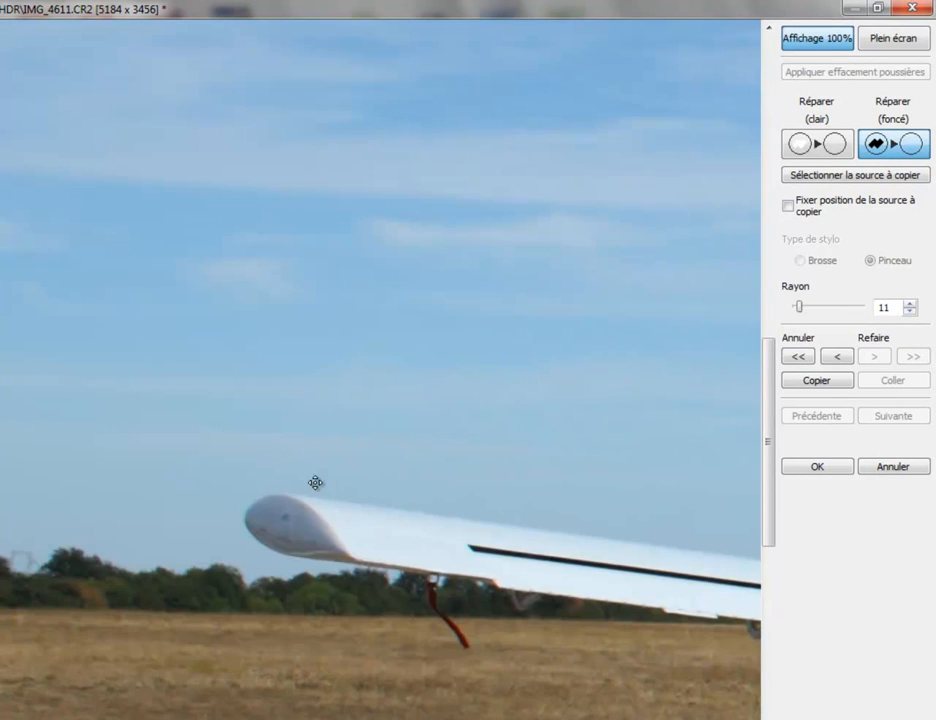
Examine the upper sky across the photo for remaining dust spots
scroll(295, 539, up, 2)
scroll(307, 626, up, 2)
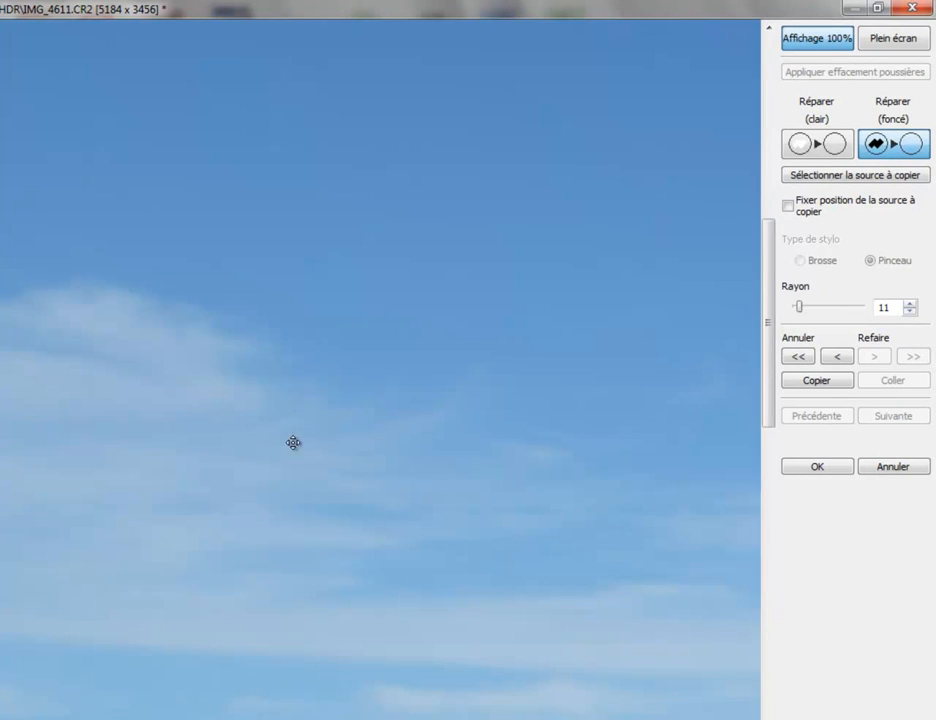
scroll(290, 470, up, 2)
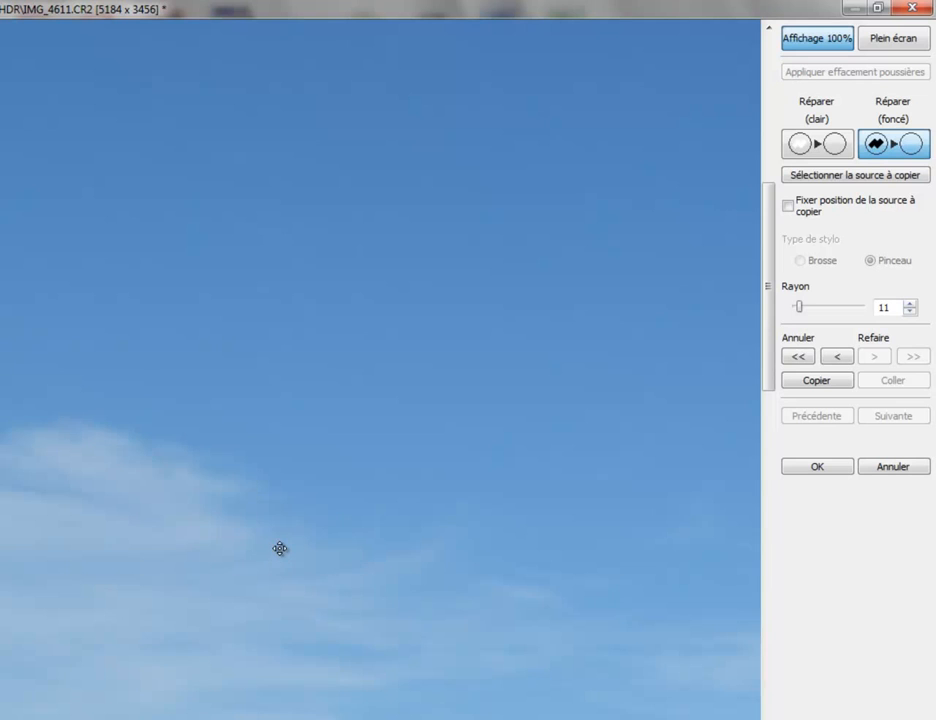
scroll(280, 548, up, 2)
scroll(318, 595, down, 2)
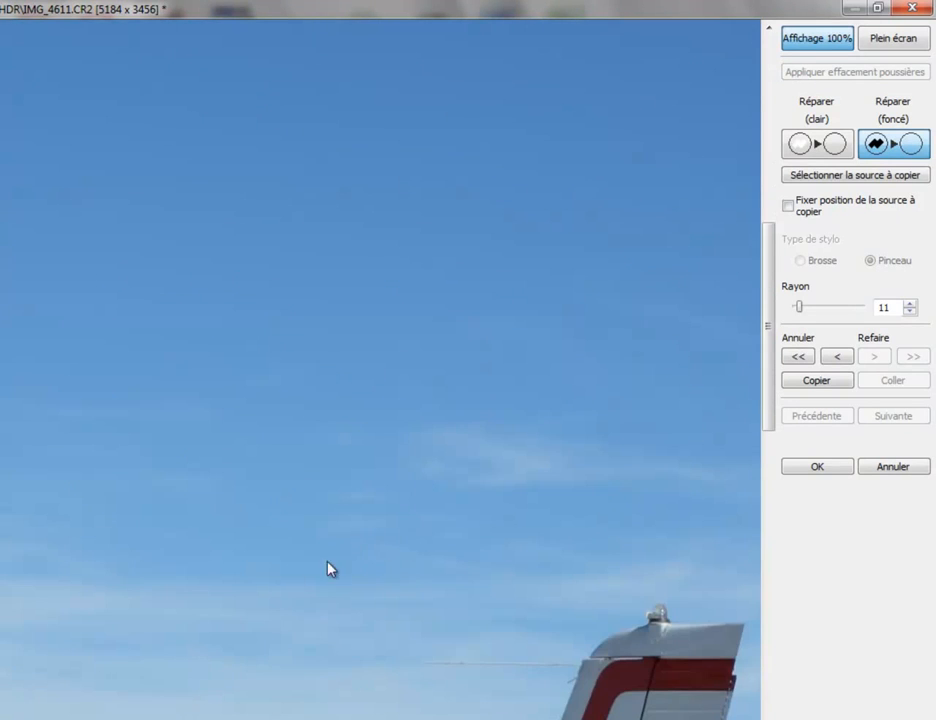
scroll(330, 569, up, 2)
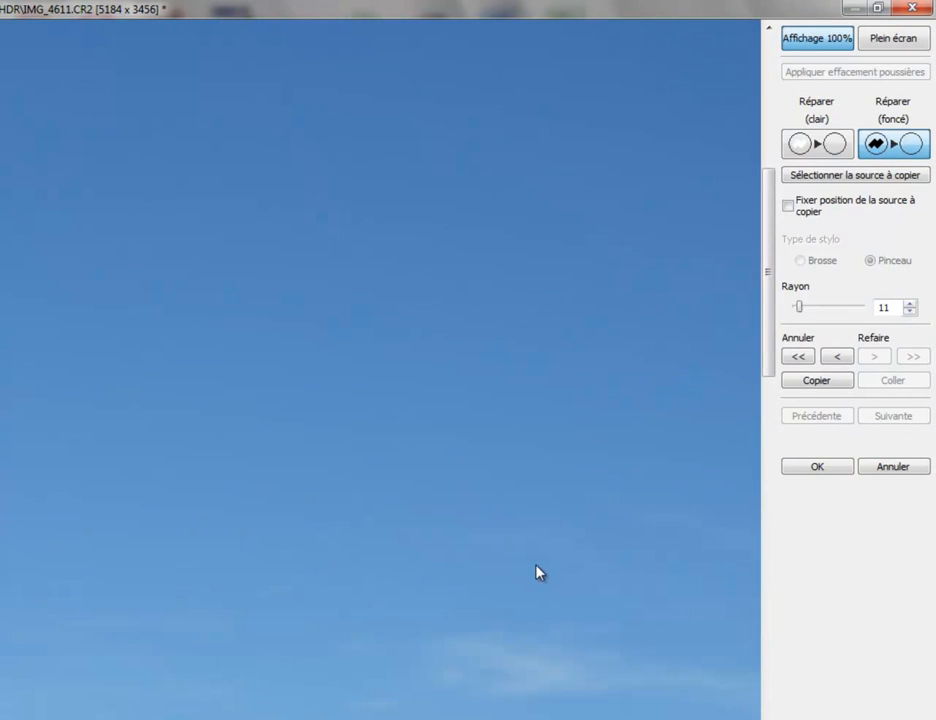
scroll(553, 592, down, 4)
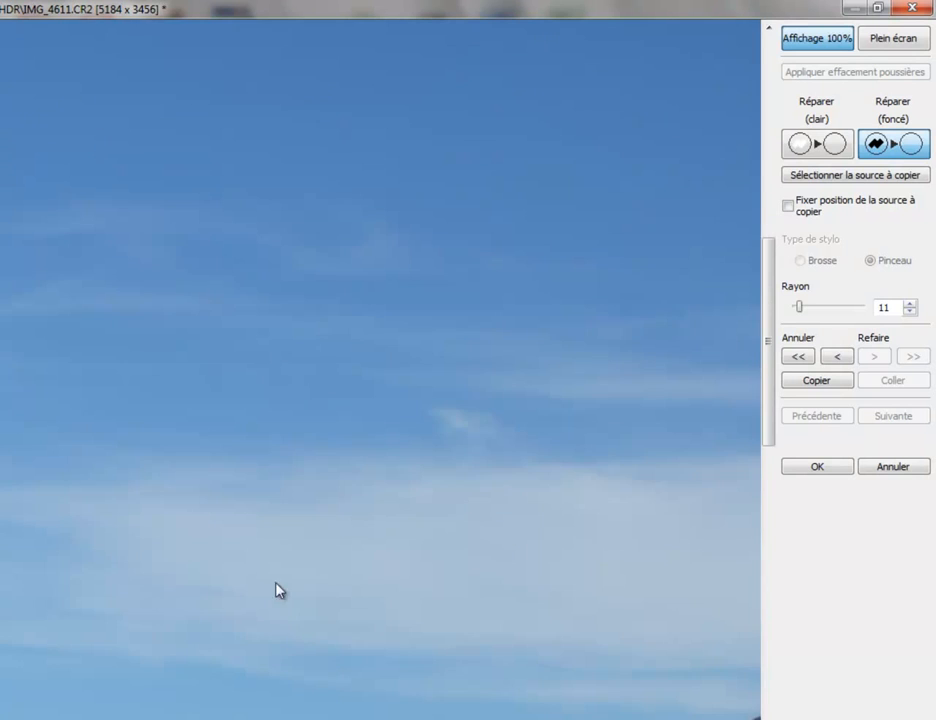
scroll(228, 484, up, 2)
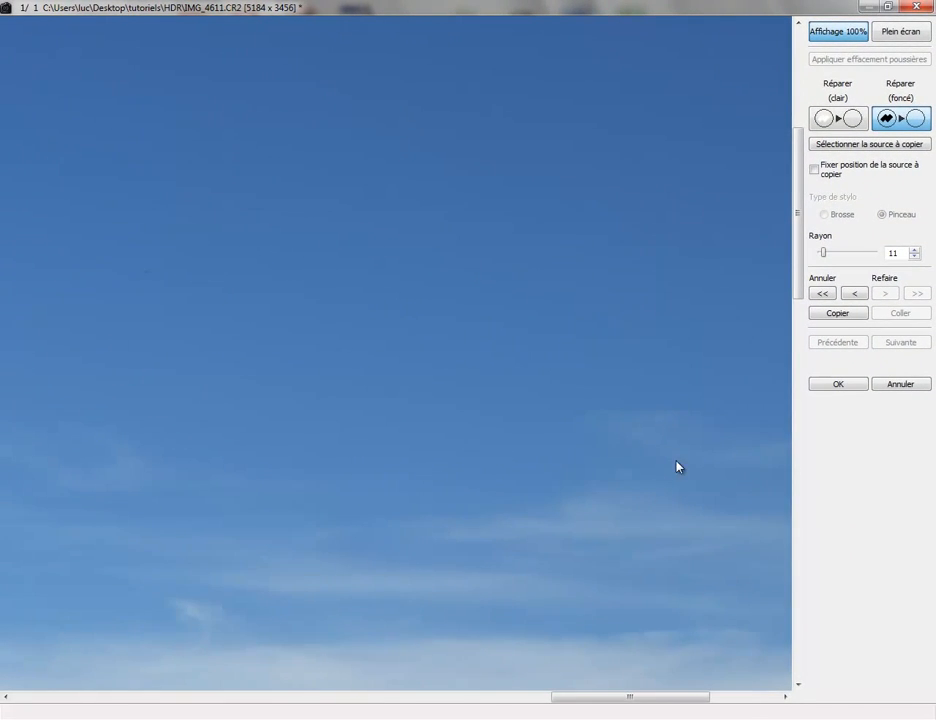
scroll(690, 450, down, 3)
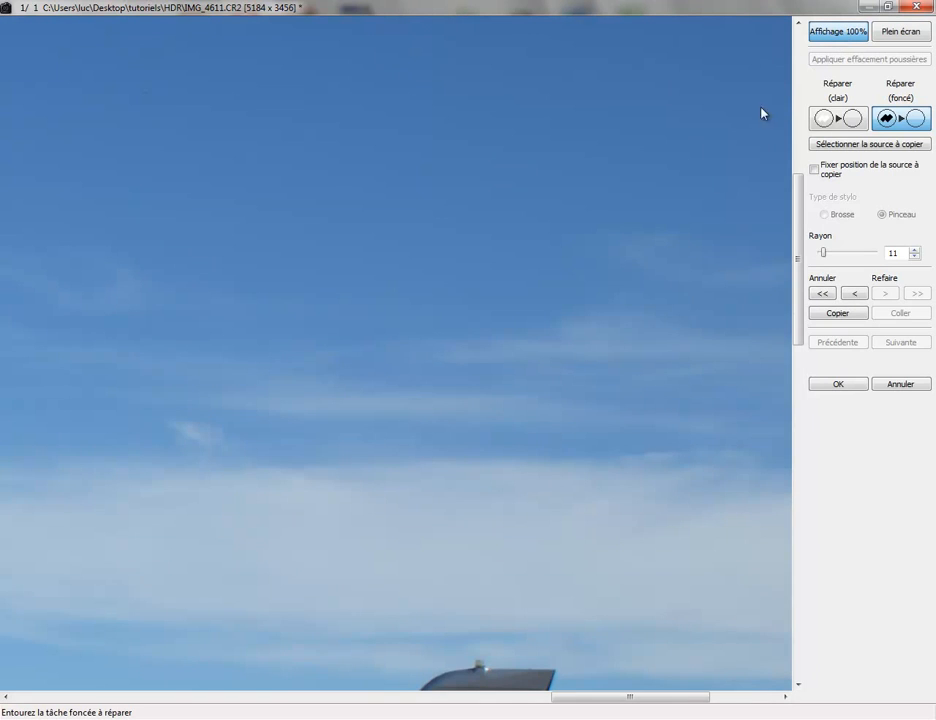
Return to the whole-photo view, accept the retouching of IMG_4611.CR2 and deselect its thumbnail
double_click(668, 511)
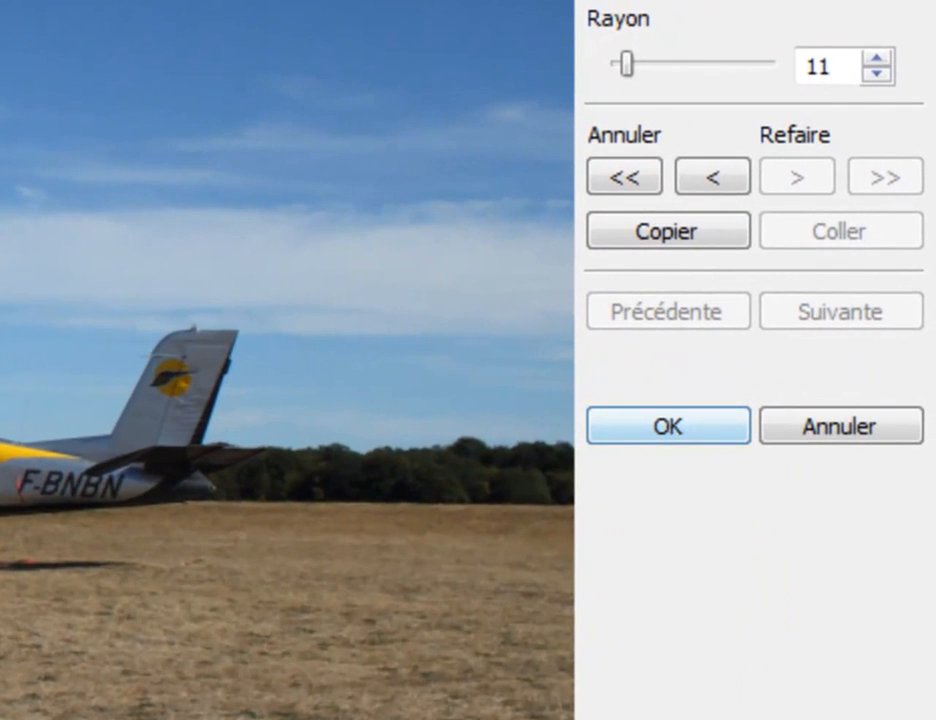
click(690, 426)
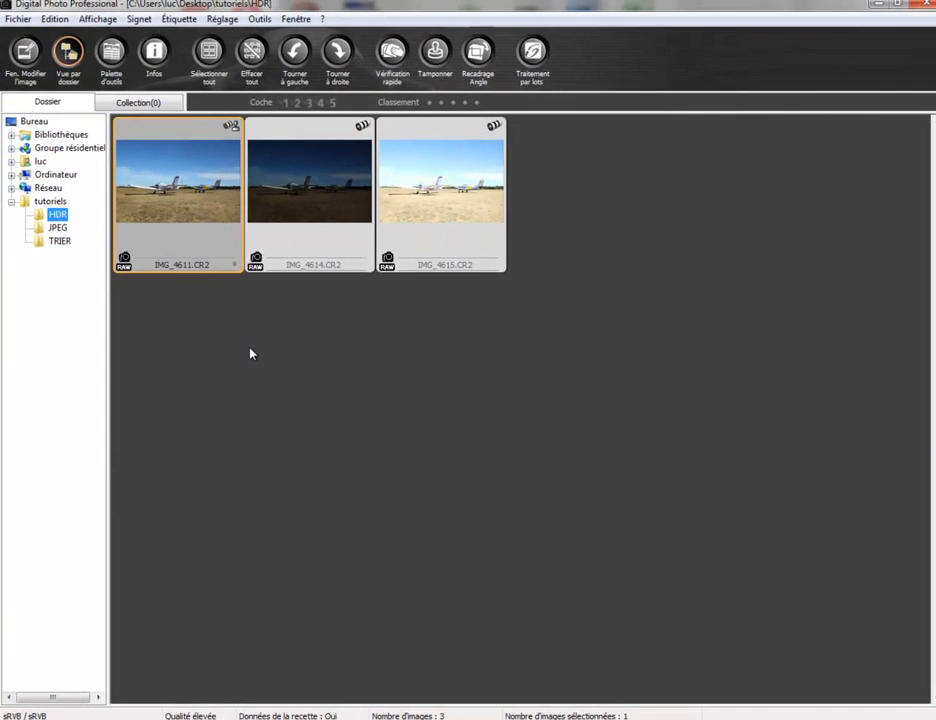
click(265, 390)
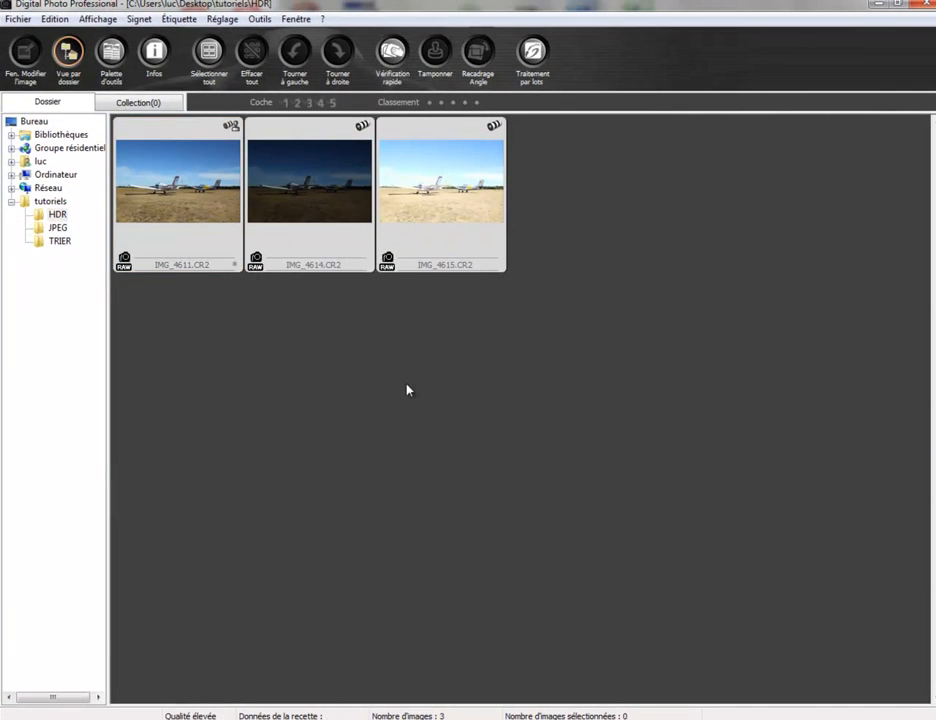
Select IMG_4611.CR2 and look at the available save and convert commands without running any
click(177, 238)
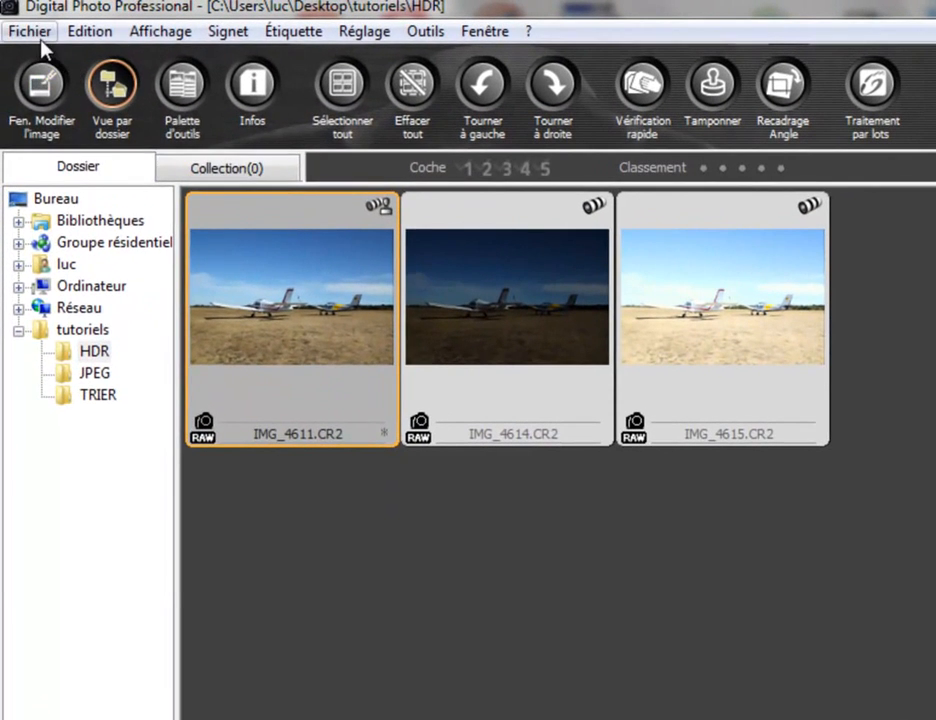
click(17, 19)
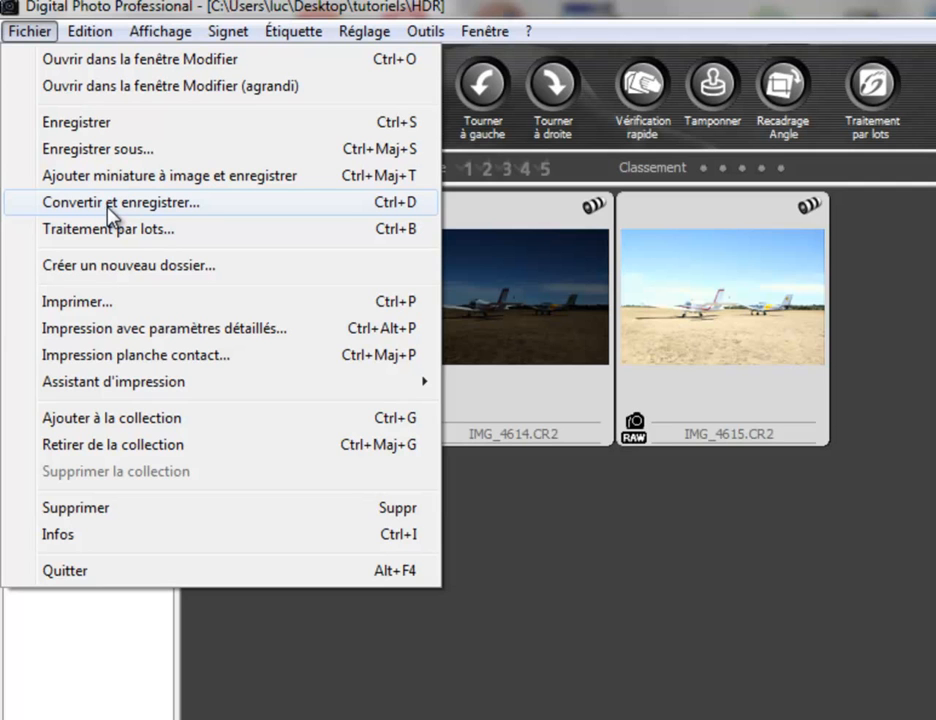
click(808, 614)
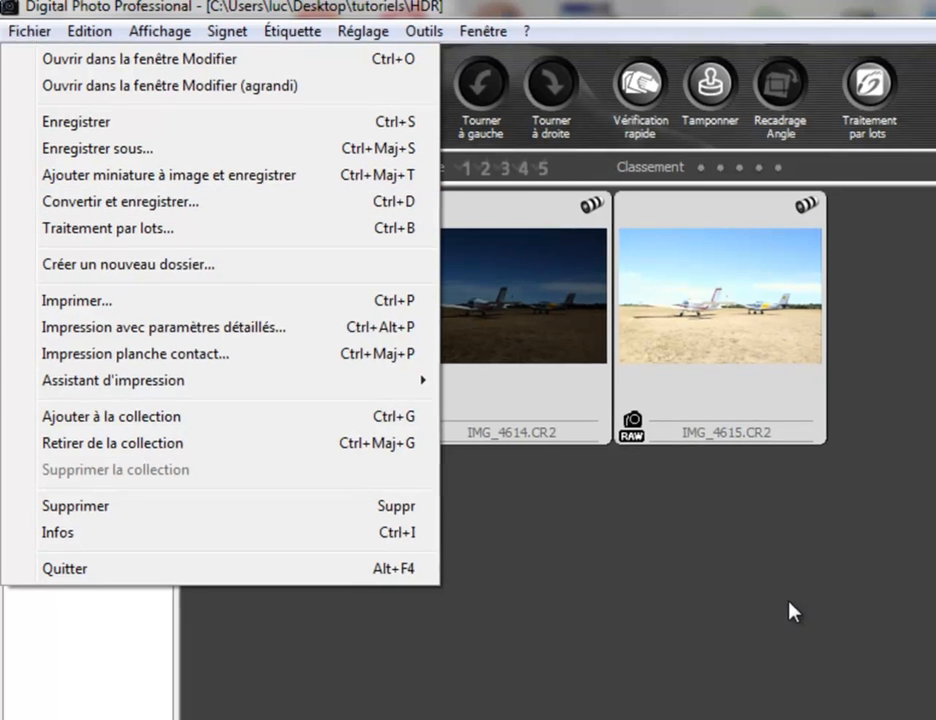